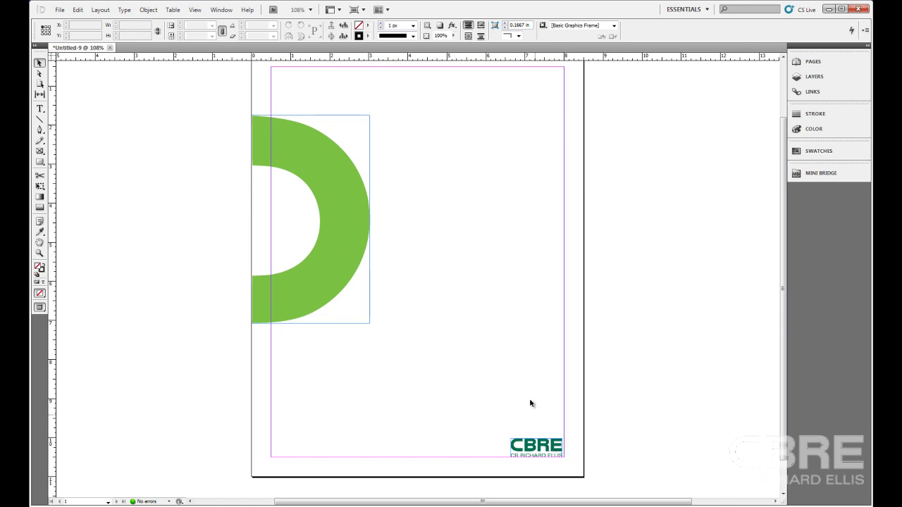
# Marquee-select the green arc and the CBRE logo on the brochure page.
pyautogui.scroll(1, 151, 181)
pyautogui.moveTo(199, 116); pyautogui.dragTo(587, 439)
pyautogui.scroll(1, 589, 444)
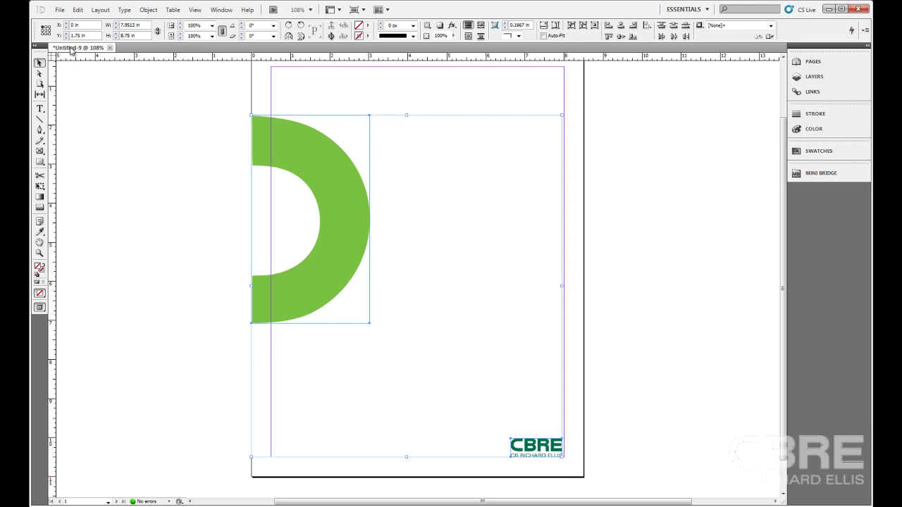
# Export the selected arc and logo as the InDesign Snippet Brochure-Layout1.idms.
pyautogui.click(60, 10)
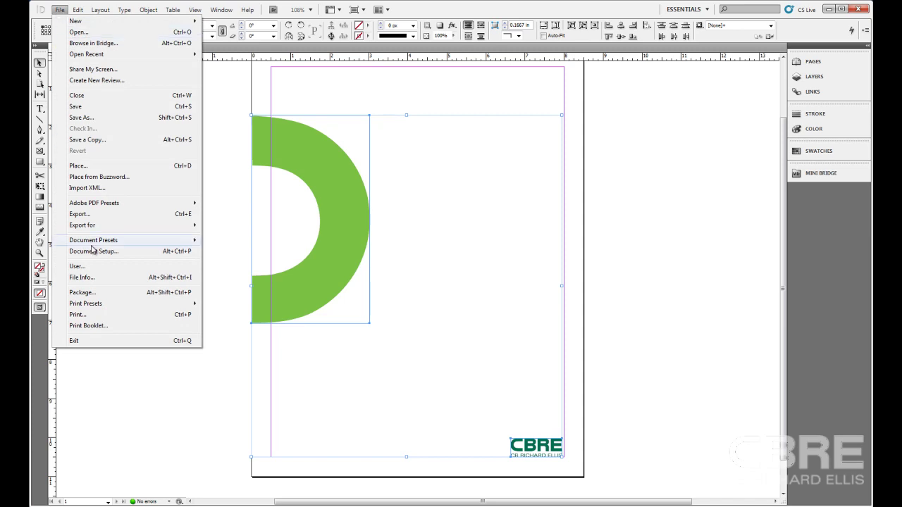
pyautogui.moveTo(92, 242)
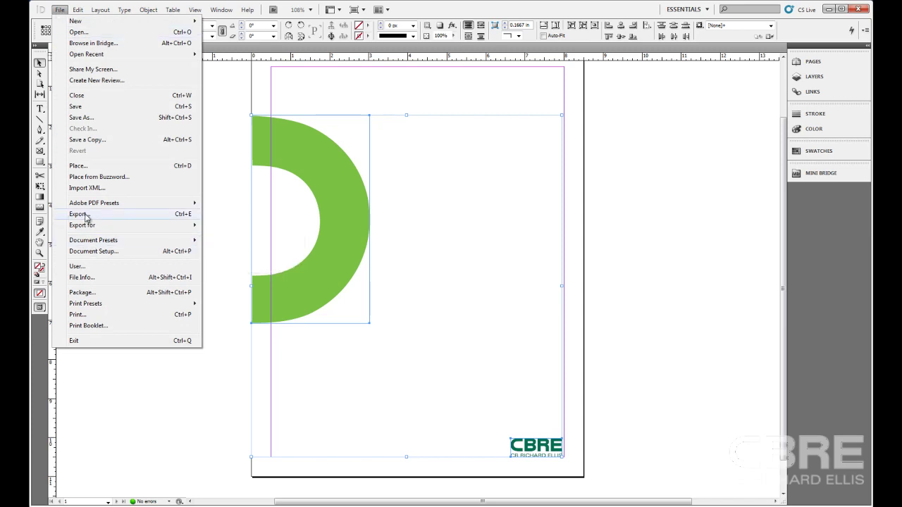
pyautogui.click(85, 214)
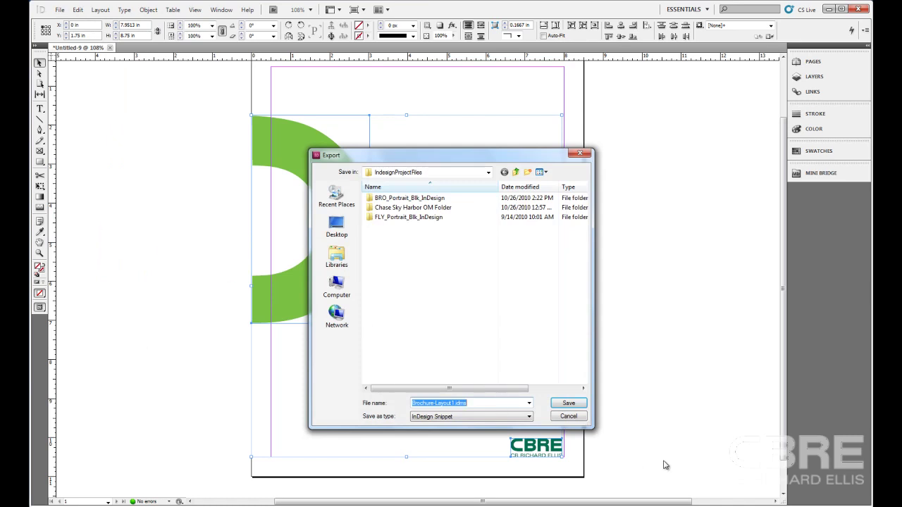
pyautogui.click(529, 417)
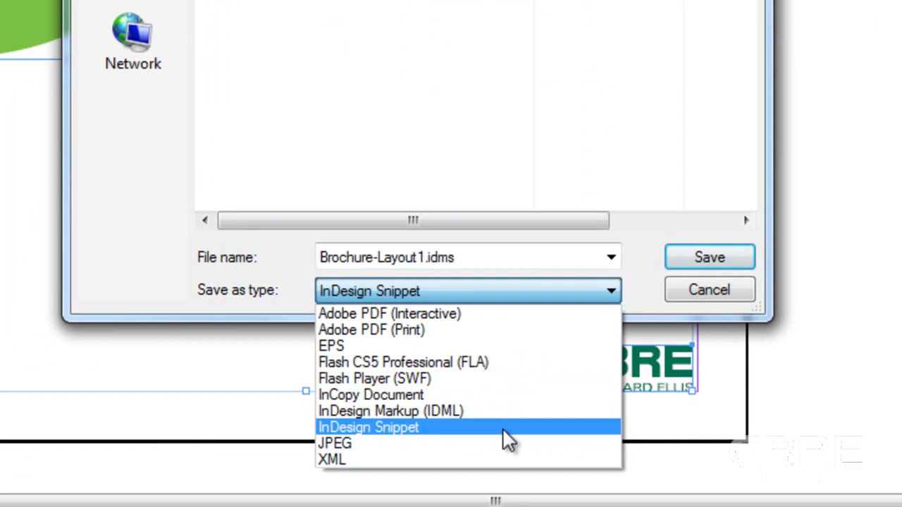
pyautogui.click(502, 427)
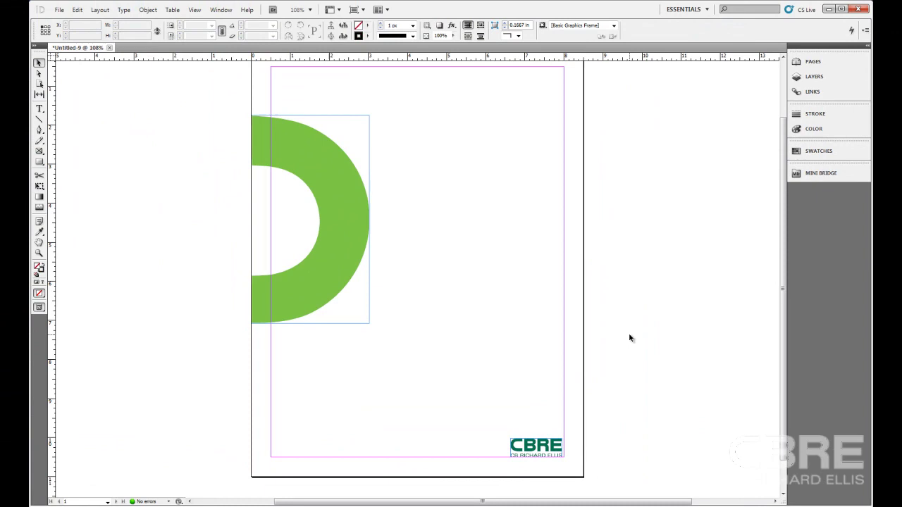
# Create a new Letter document, Untitled-12, and switch to High Quality Display.
pyautogui.hotkey('ctrl', 'n')
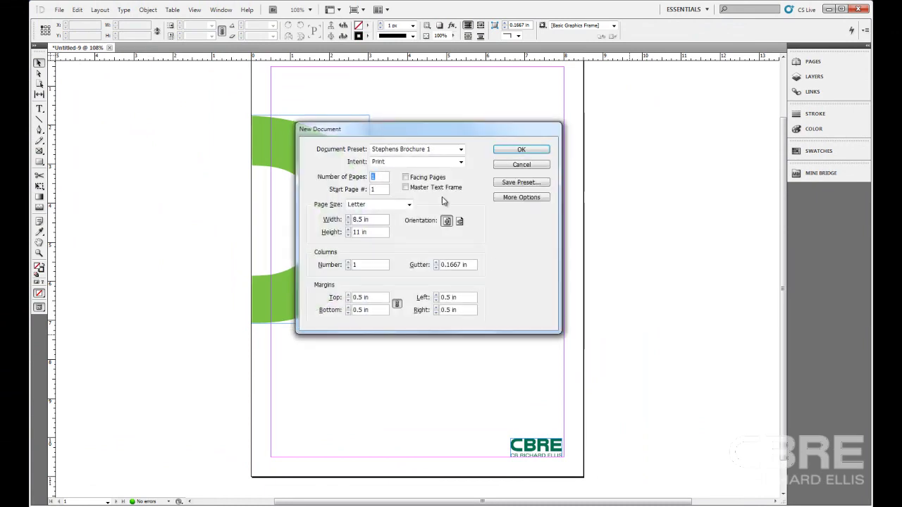
pyautogui.click(534, 154)
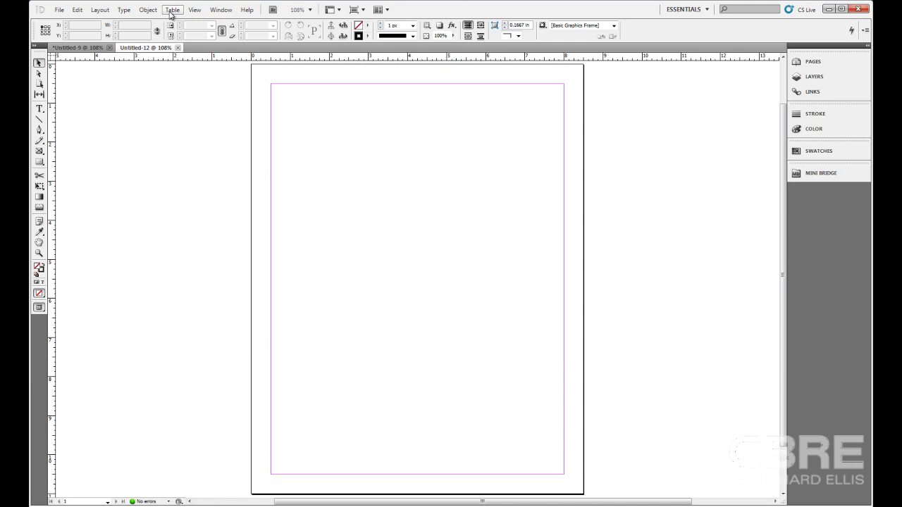
pyautogui.click(194, 10)
pyautogui.moveTo(236, 159)
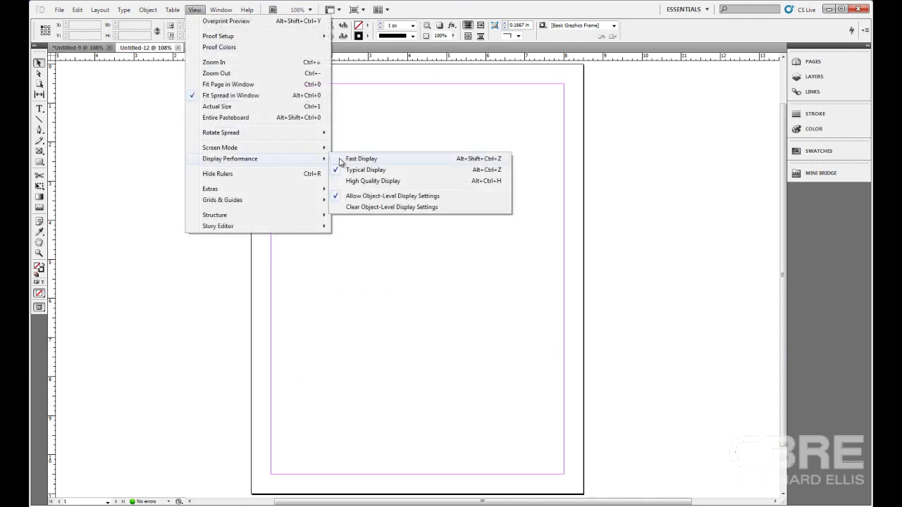
pyautogui.click(372, 182)
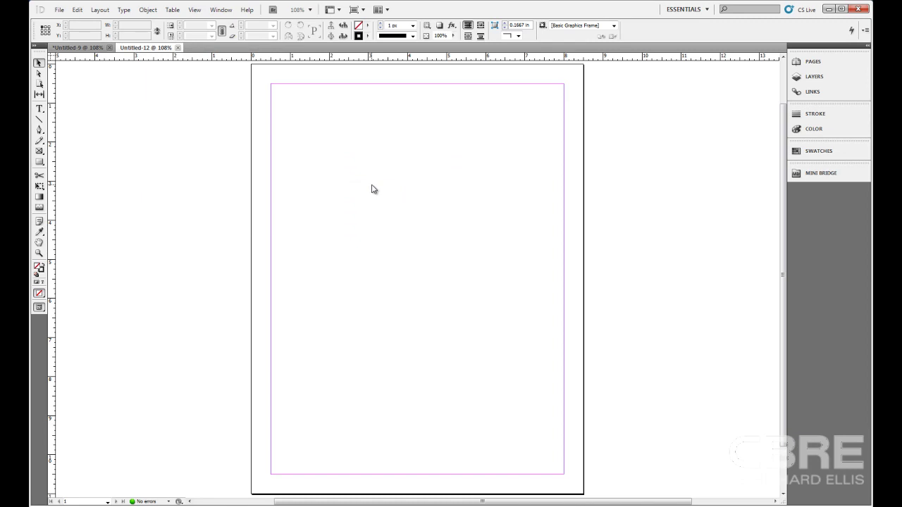
# Place the Brochure-Layout1.idms snippet onto the Untitled-12 page.
pyautogui.click(59, 10)
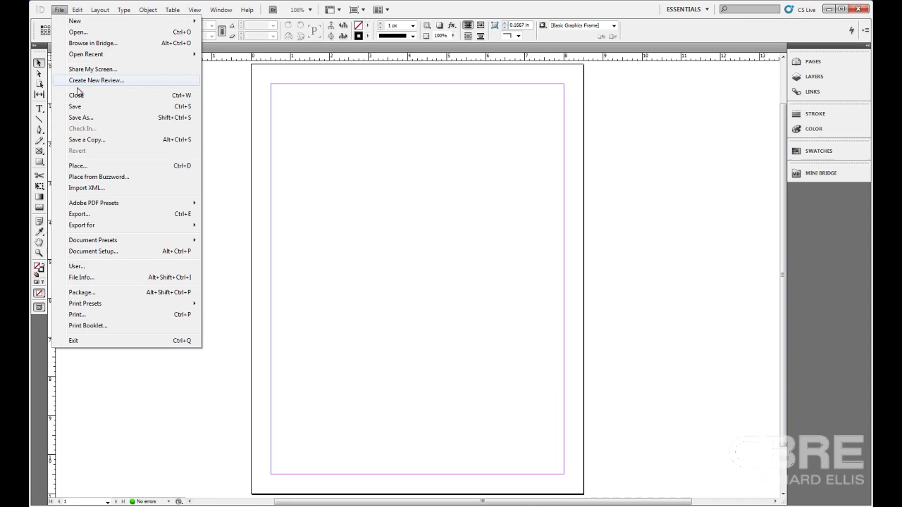
pyautogui.click(89, 167)
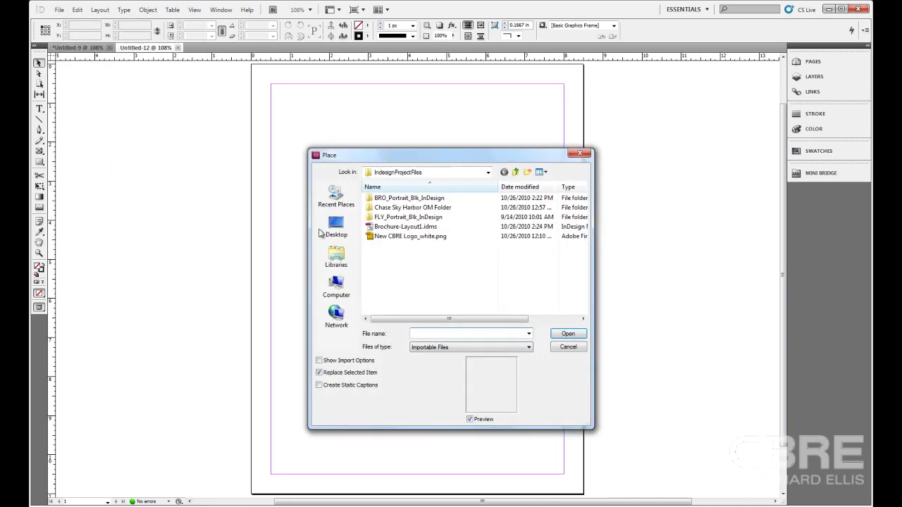
pyautogui.click(406, 228)
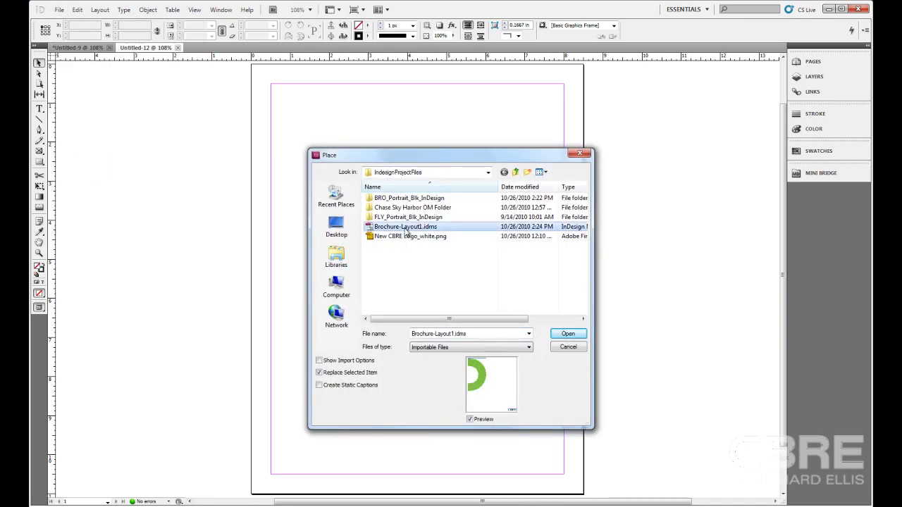
pyautogui.click(567, 334)
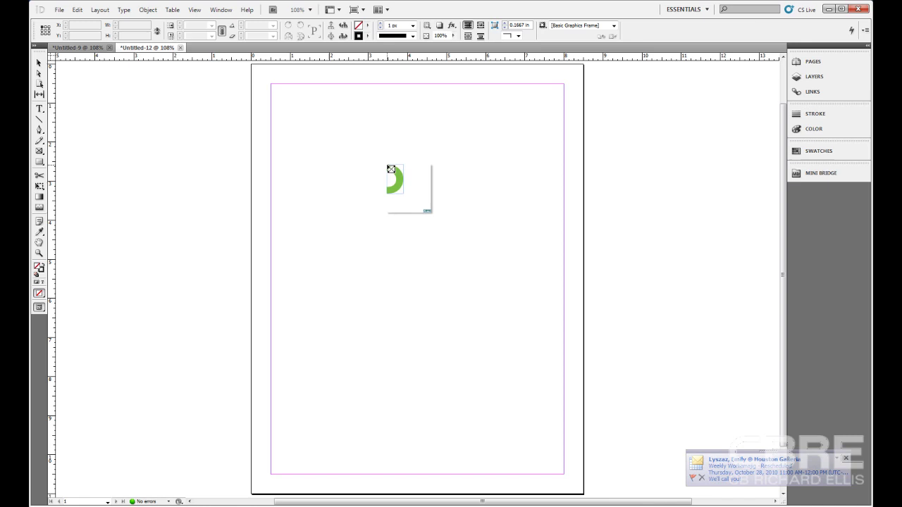
pyautogui.click(386, 165)
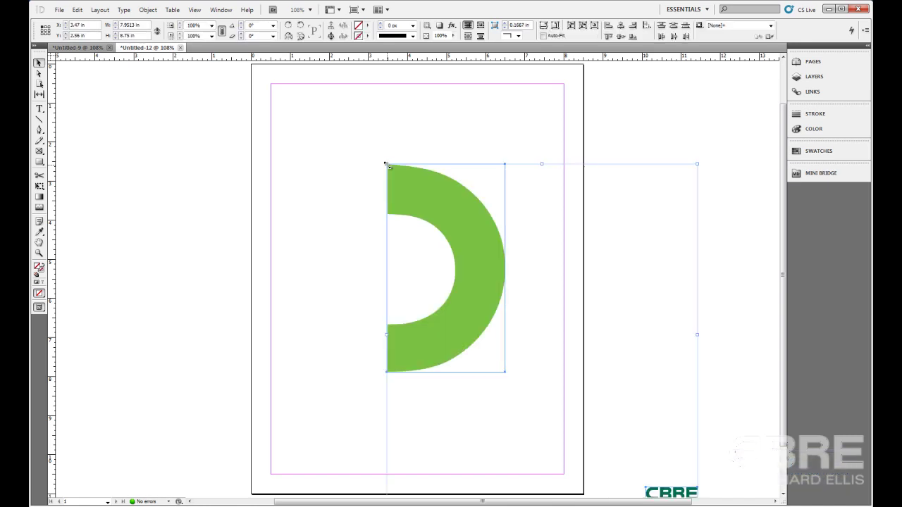
# Undo the placement and re-place the snippet at the page's top-left corner.
pyautogui.hotkey('ctrl', 'z')
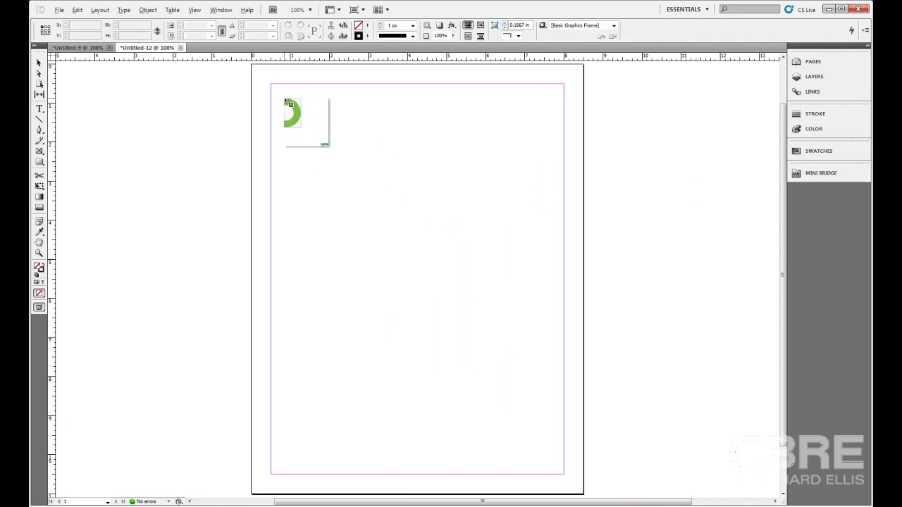
pyautogui.click(261, 82)
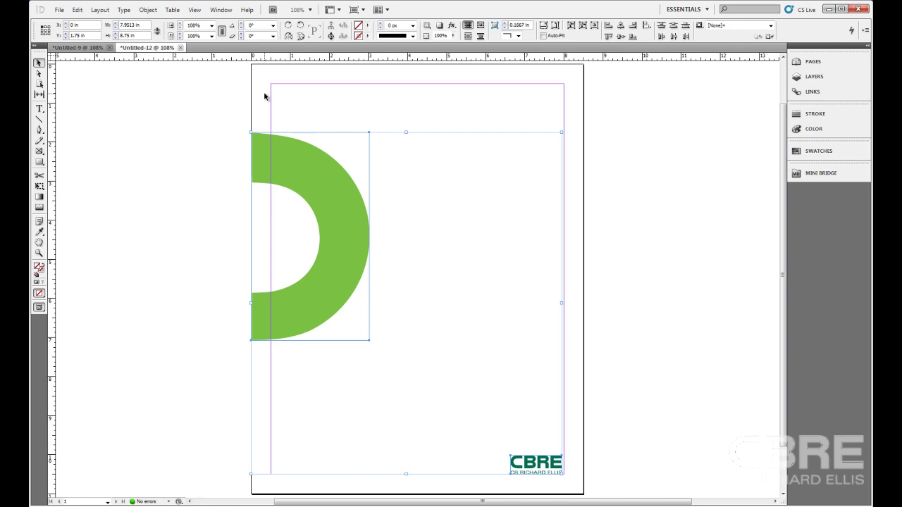
# Close Untitled-12 without saving and open Mini Bridge on the IndesignProjectFiles folder.
pyautogui.click(180, 47)
pyautogui.click(499, 293)
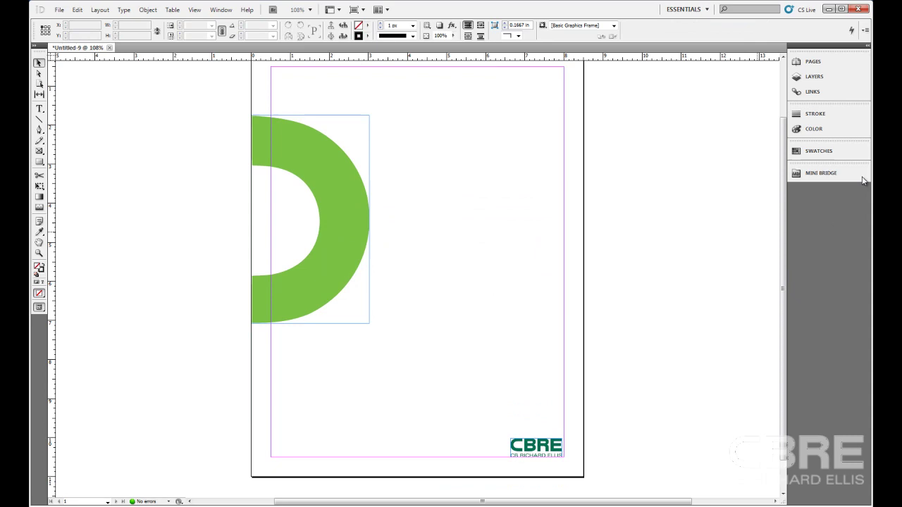
pyautogui.click(821, 176)
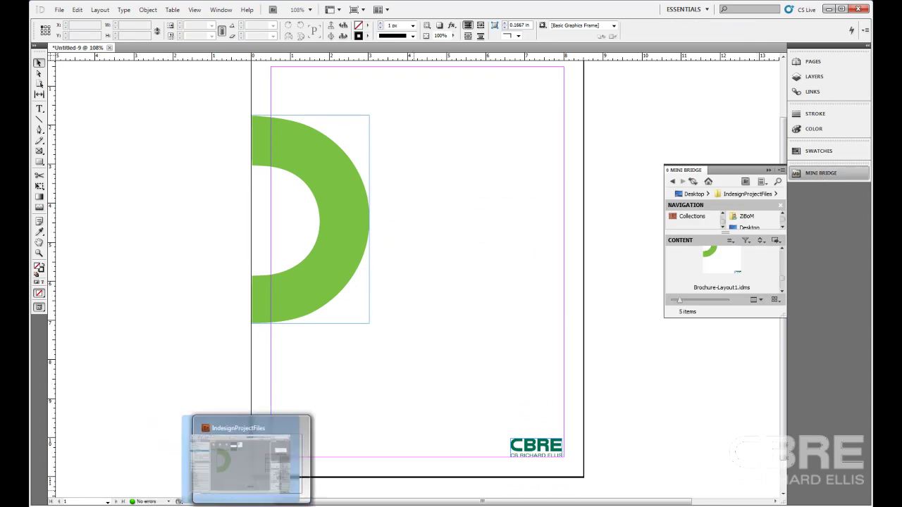
pyautogui.moveTo(291, 506)
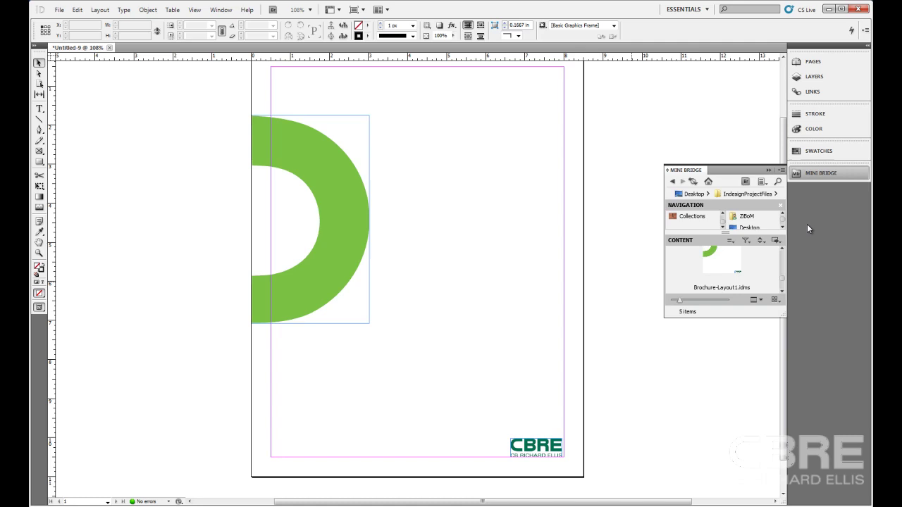
# Select the arc and logo and drag them into Mini Bridge's Content pane as a snippet.
pyautogui.click(782, 290)
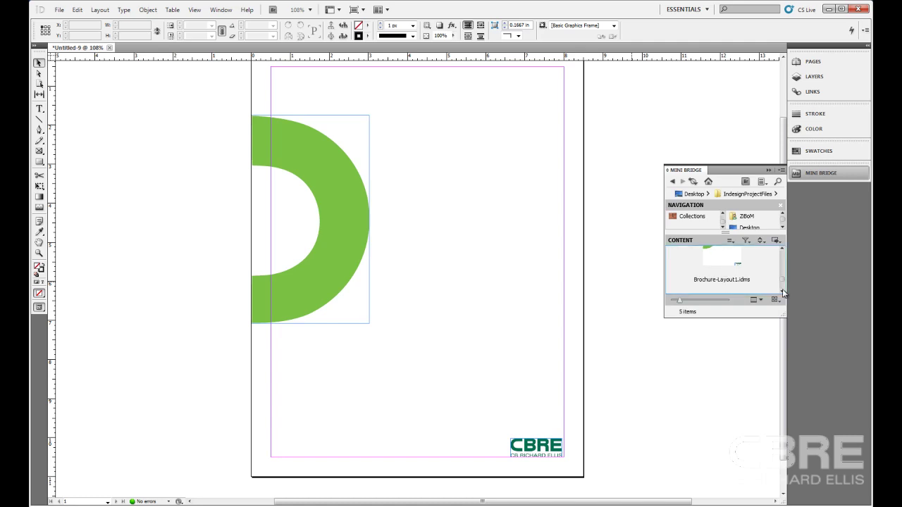
pyautogui.click(782, 291)
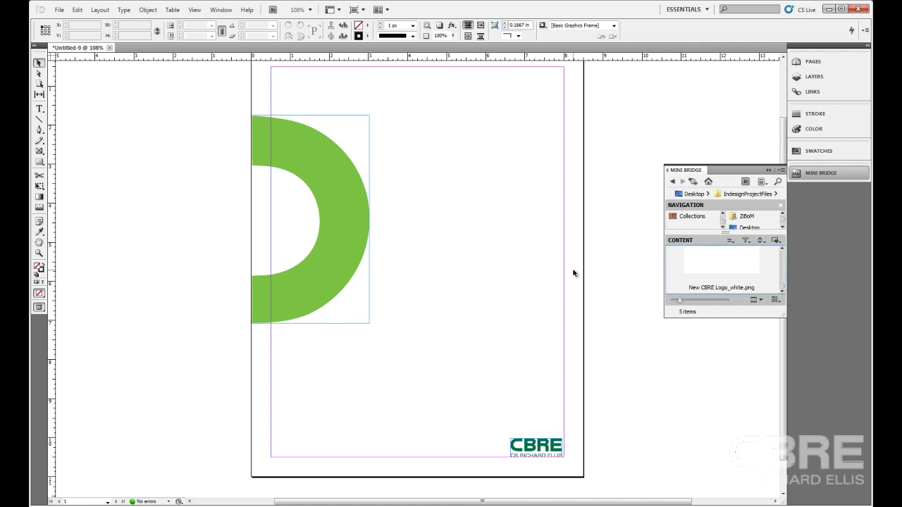
pyautogui.moveTo(208, 90); pyautogui.dragTo(572, 464)
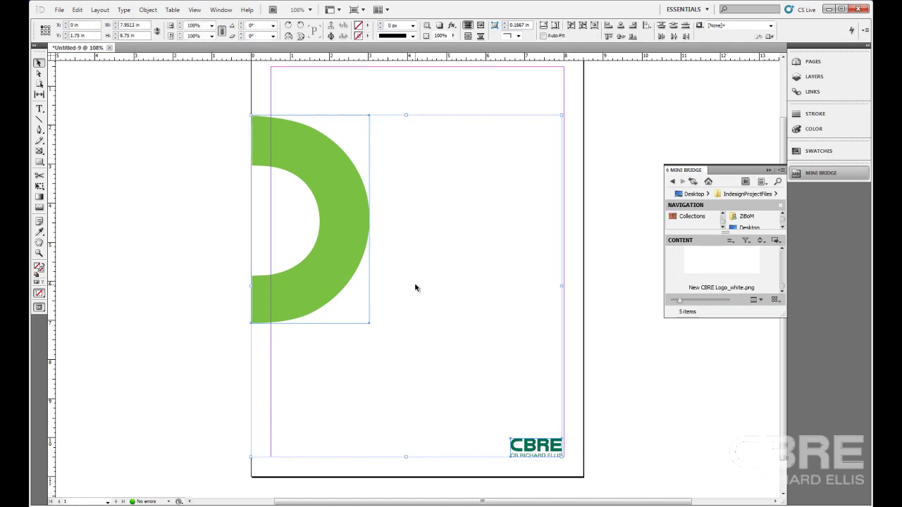
pyautogui.moveTo(333, 245); pyautogui.dragTo(697, 280)
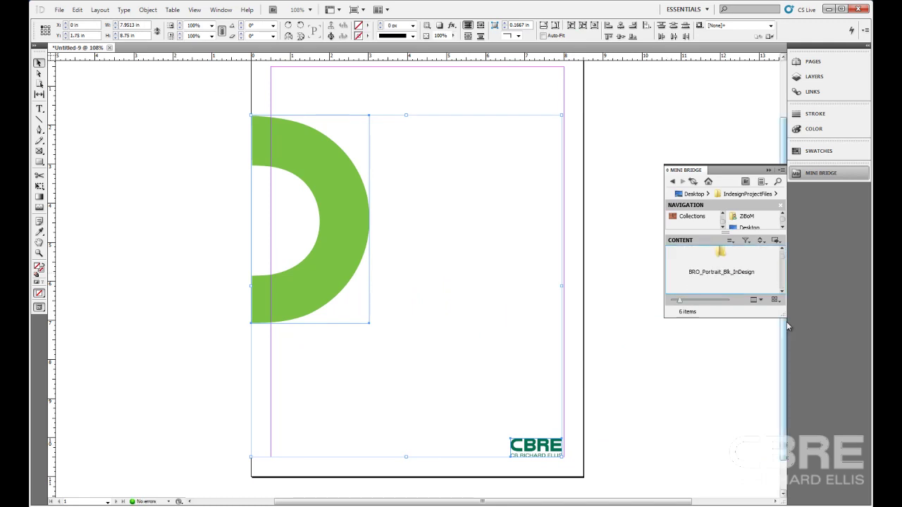
# Enlarge the Mini Bridge panel to show all six items in IndesignProjectFiles.
pyautogui.moveTo(783, 316); pyautogui.dragTo(803, 440)
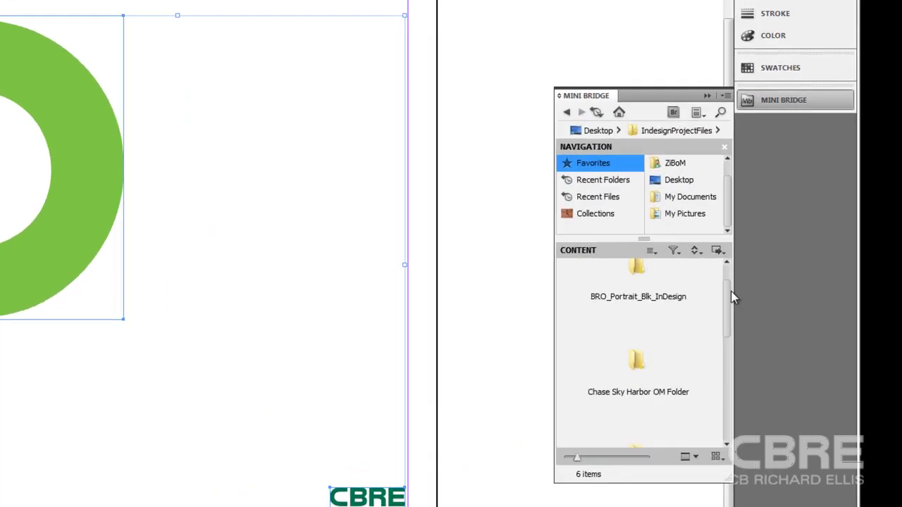
pyautogui.scroll(-2, 783, 324)
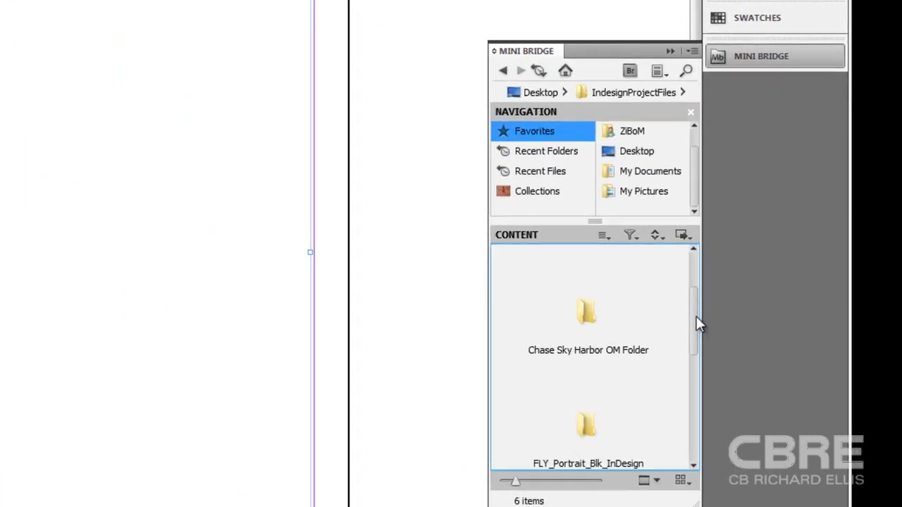
pyautogui.moveTo(696, 317); pyautogui.dragTo(701, 441)
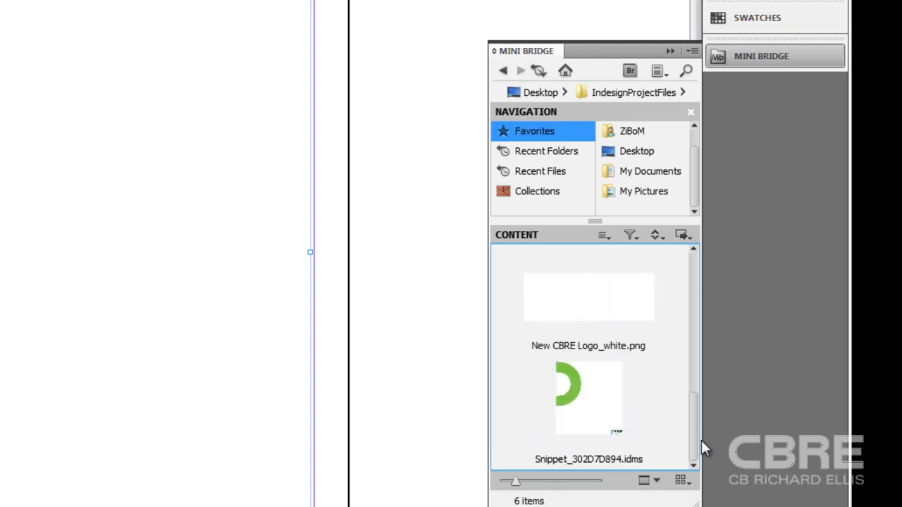
# Rename Snippet_302D7D894.idms to Brochure_Layout3.idms in Mini Bridge.
pyautogui.click(613, 460)
pyautogui.click(613, 461)
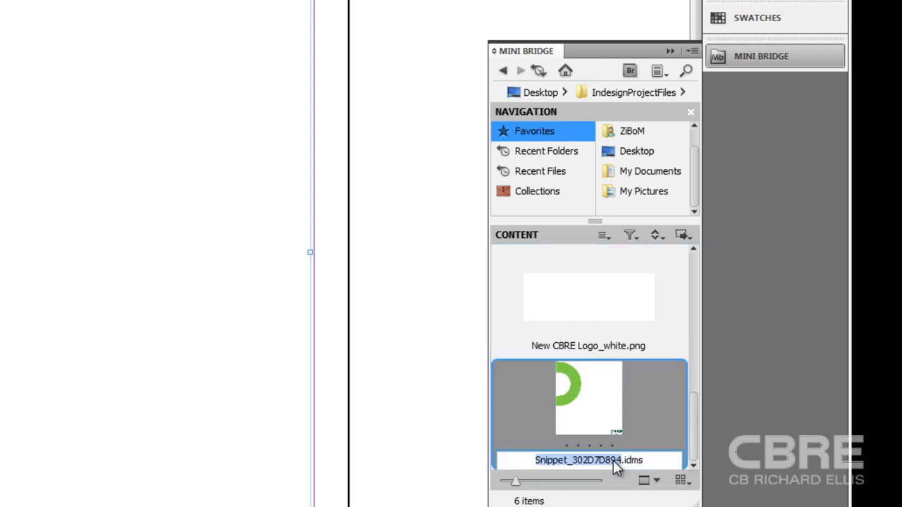
pyautogui.write('Brochu')
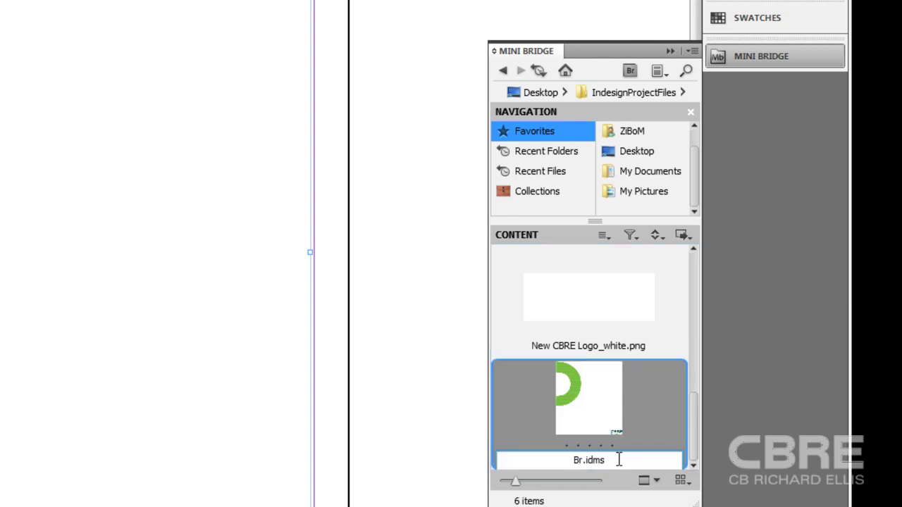
pyautogui.write('re')
pyautogui.write('_L')
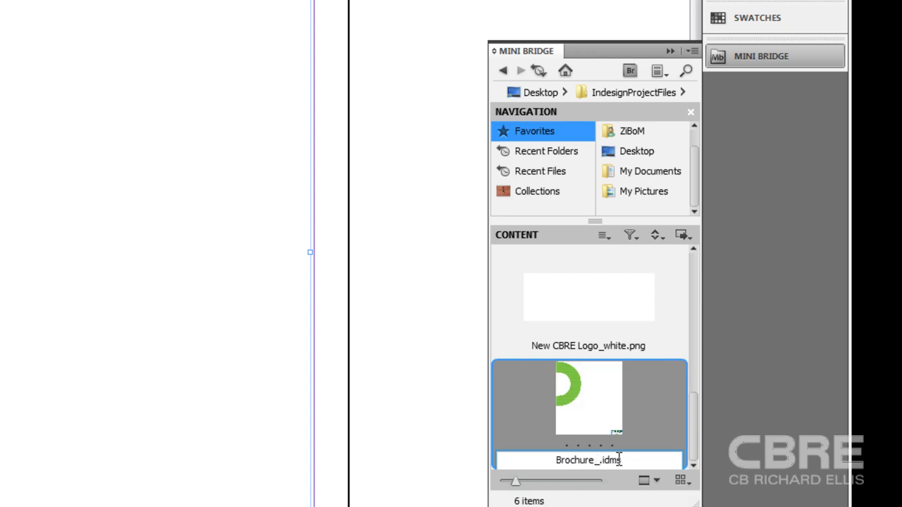
pyautogui.write('ayout')
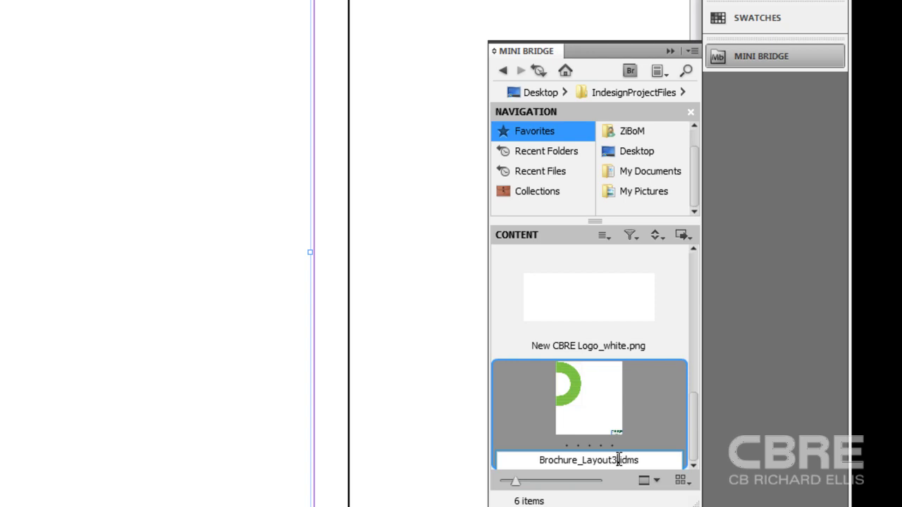
pyautogui.write('3')
pyautogui.press('Return')
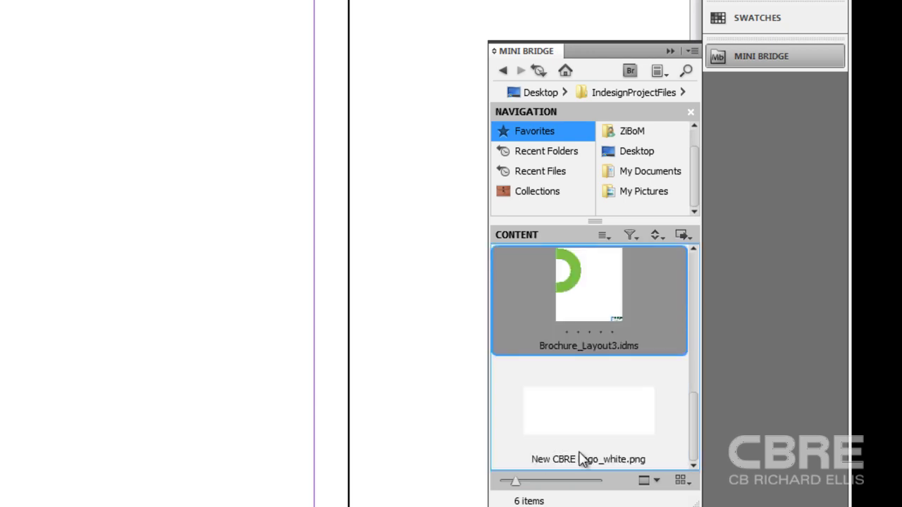
pyautogui.moveTo(693, 424); pyautogui.dragTo(692, 413)
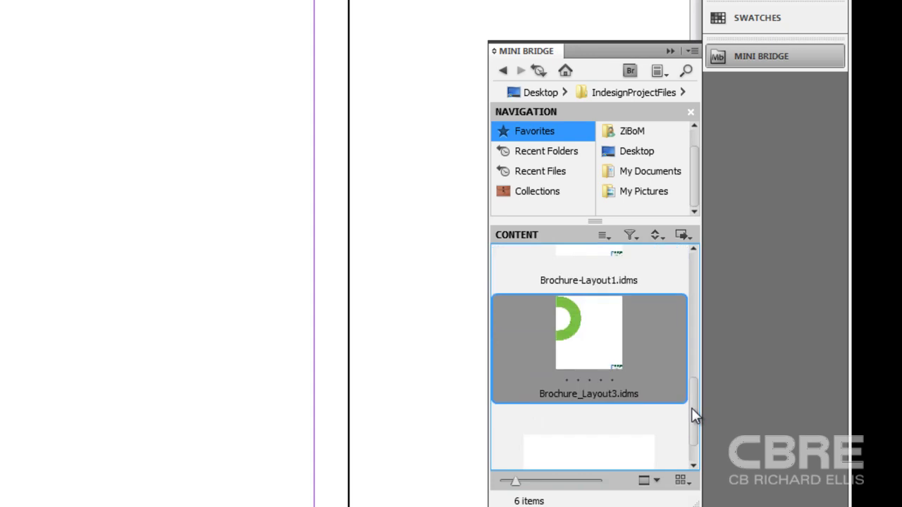